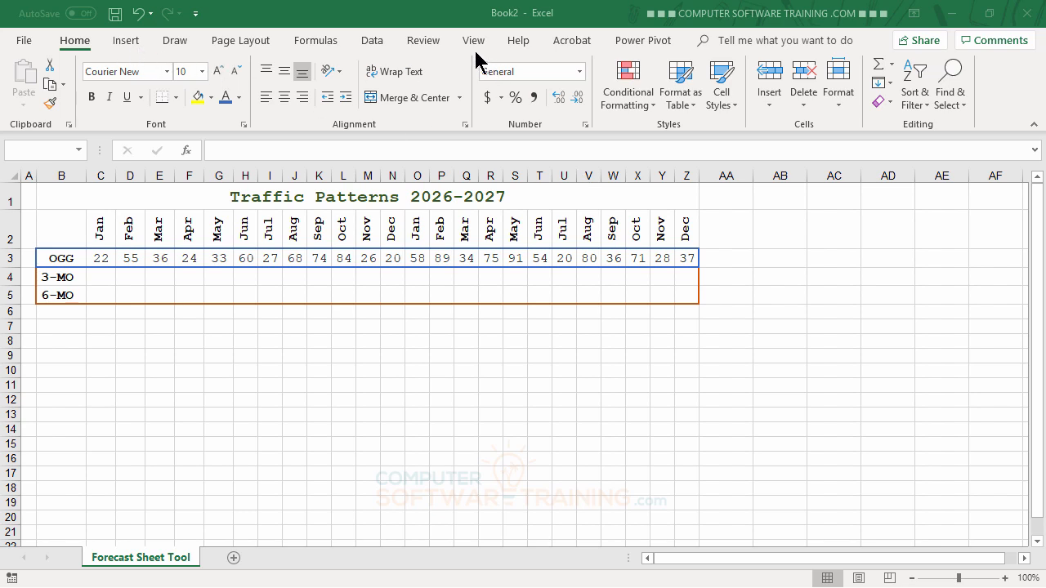
Start a Moving Average data analysis with the OGG monthly values C3:Z3 as the input range.
click(373, 41)
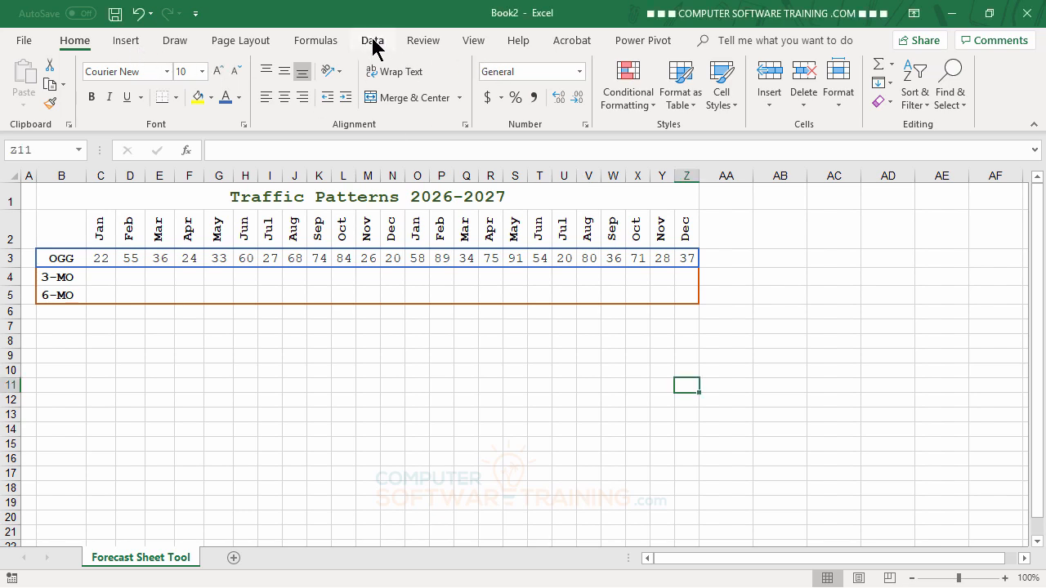
click(372, 41)
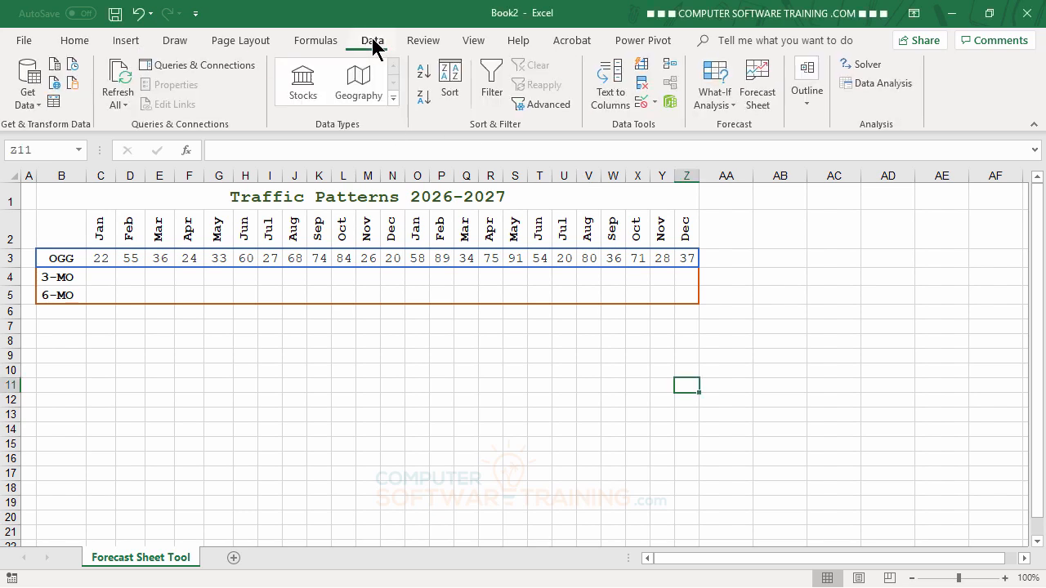
click(880, 85)
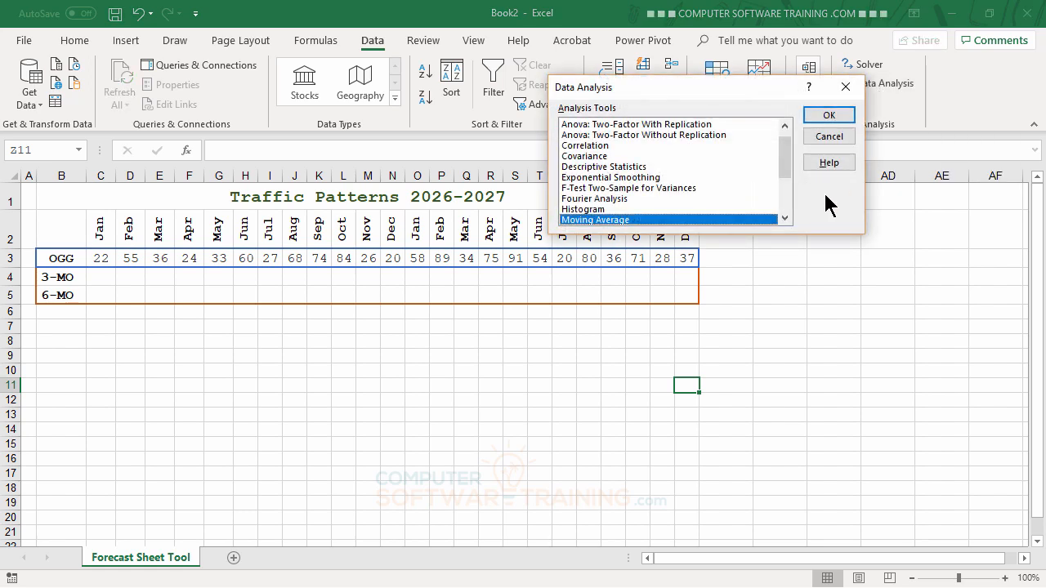
click(828, 117)
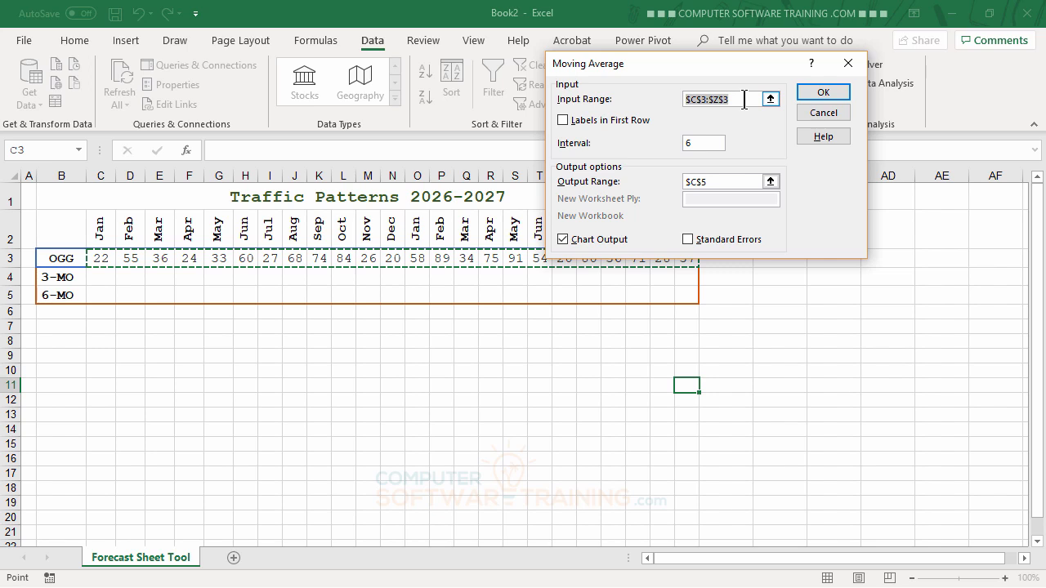
drag(740, 99, 833, 69)
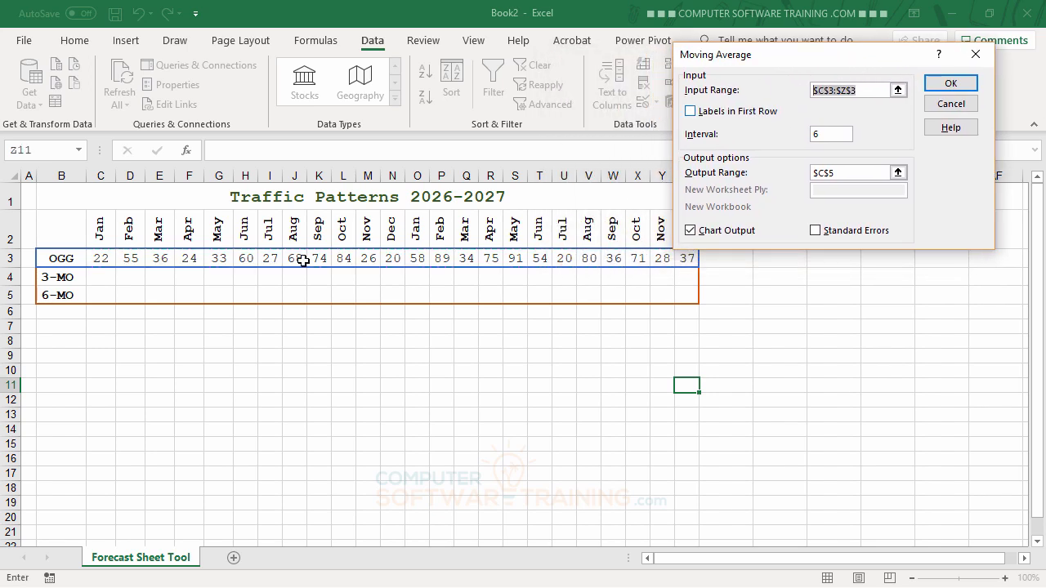
click(100, 257)
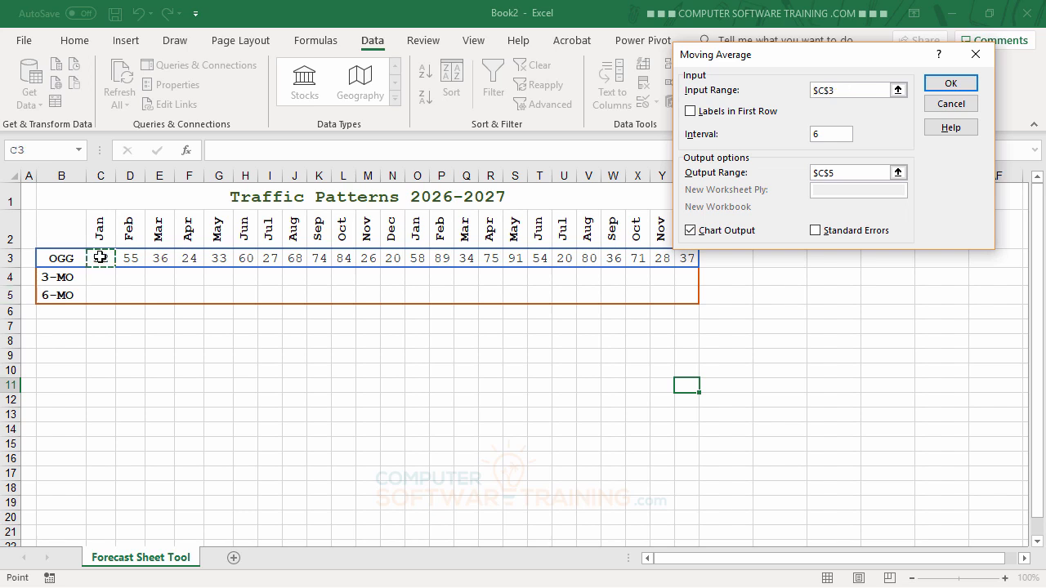
drag(99, 258, 686, 260)
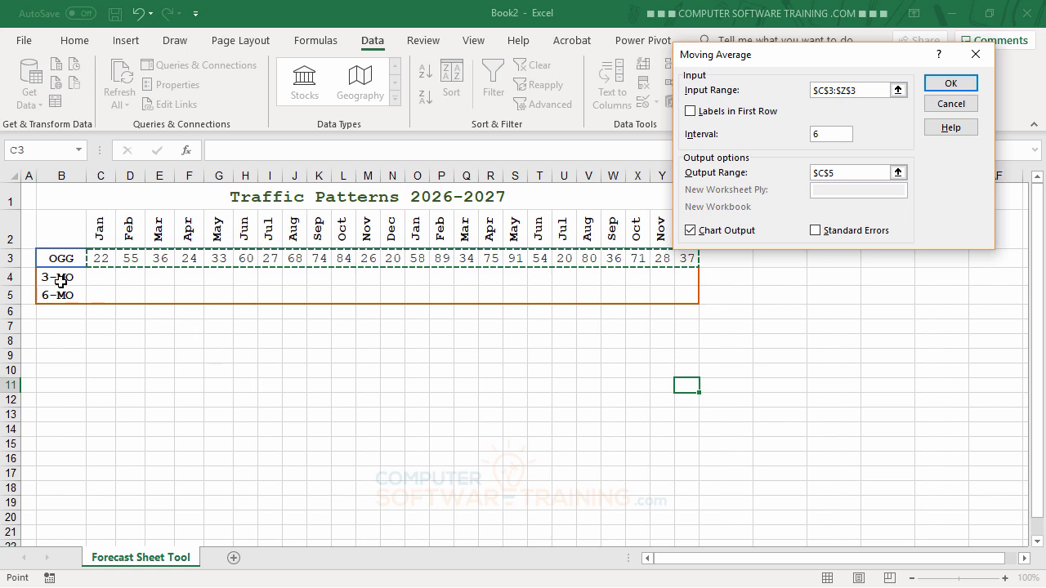
Run the moving average with an interval of 3, output starting at C4, and chart output enabled.
click(822, 136)
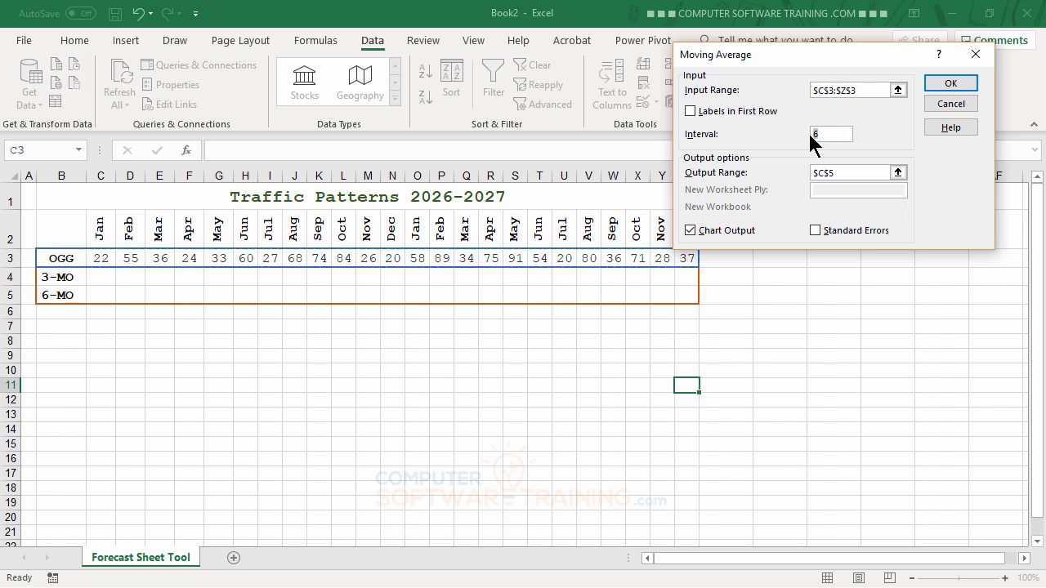
double_click(810, 135)
text(3)
click(837, 174)
drag(837, 173, 801, 169)
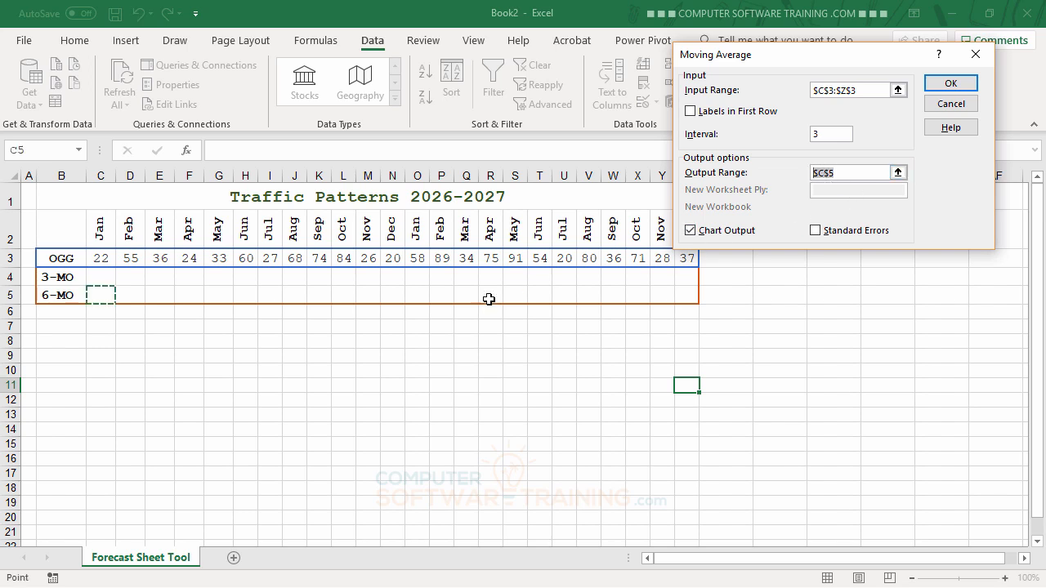
click(100, 277)
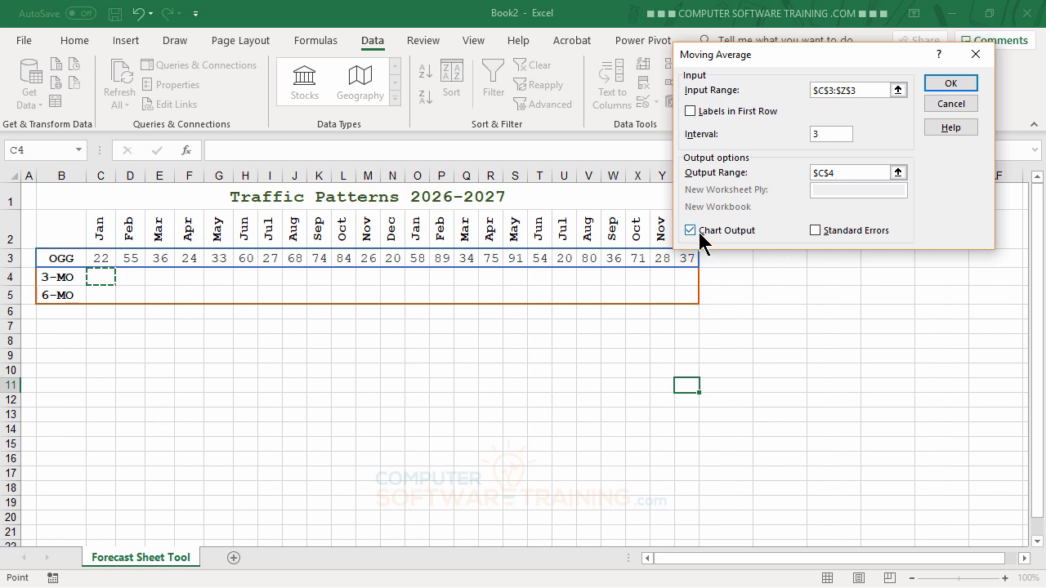
click(954, 86)
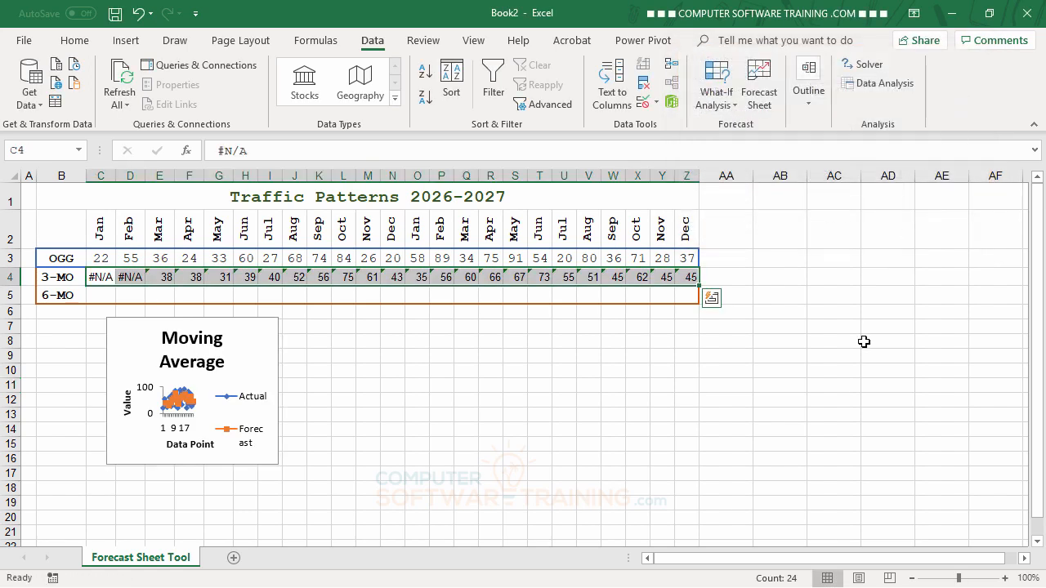
Move the Moving Average chart directly below the table and enlarge it to span about columns B to R and rows 6 to 20.
drag(267, 330, 197, 324)
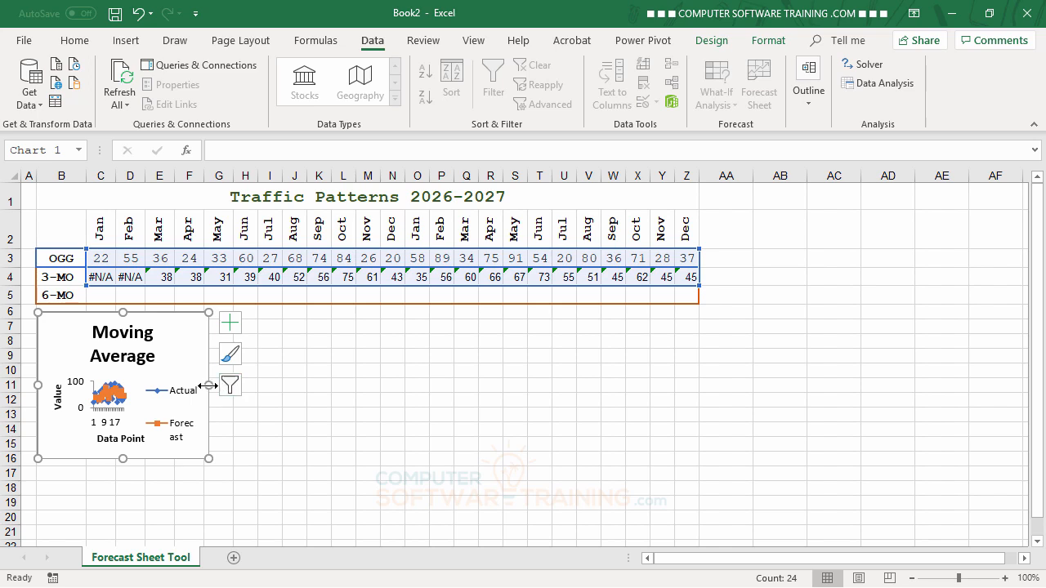
drag(255, 389, 496, 370)
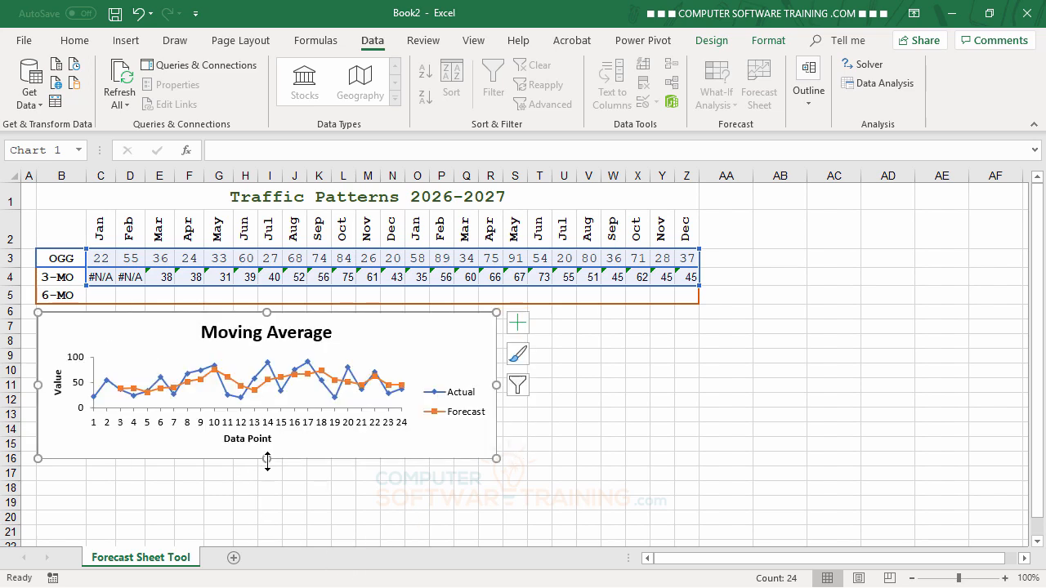
drag(269, 459, 270, 515)
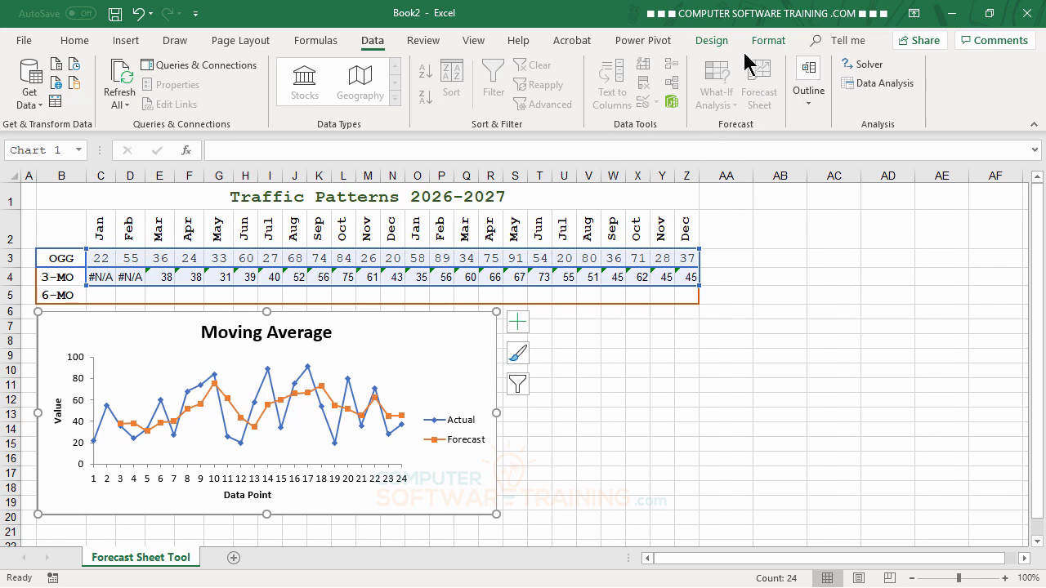
Change the chart's source data to B2:Z4 so it includes the month headings and the OGG and 3-MO row labels.
click(713, 42)
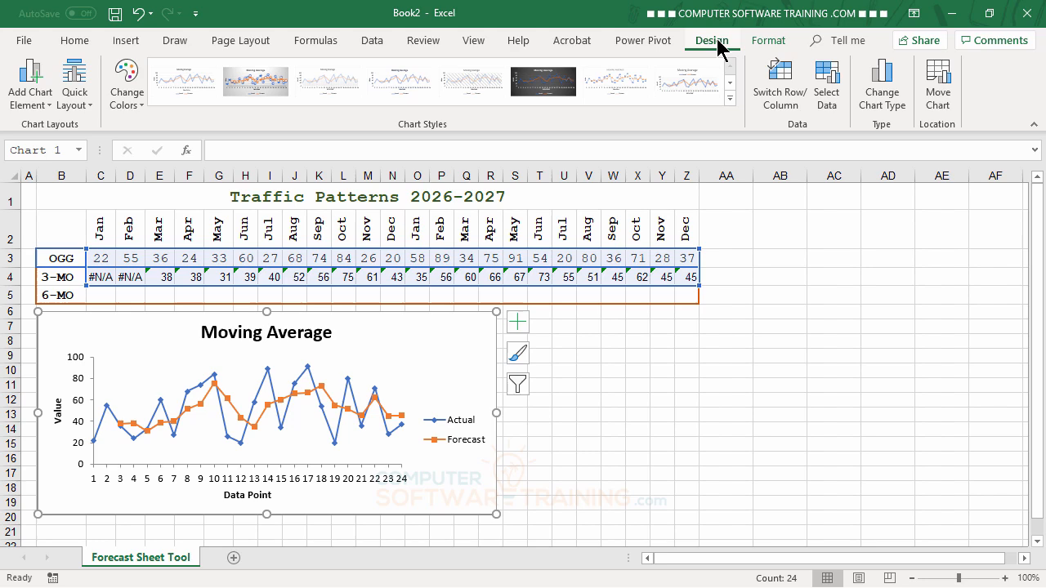
click(827, 88)
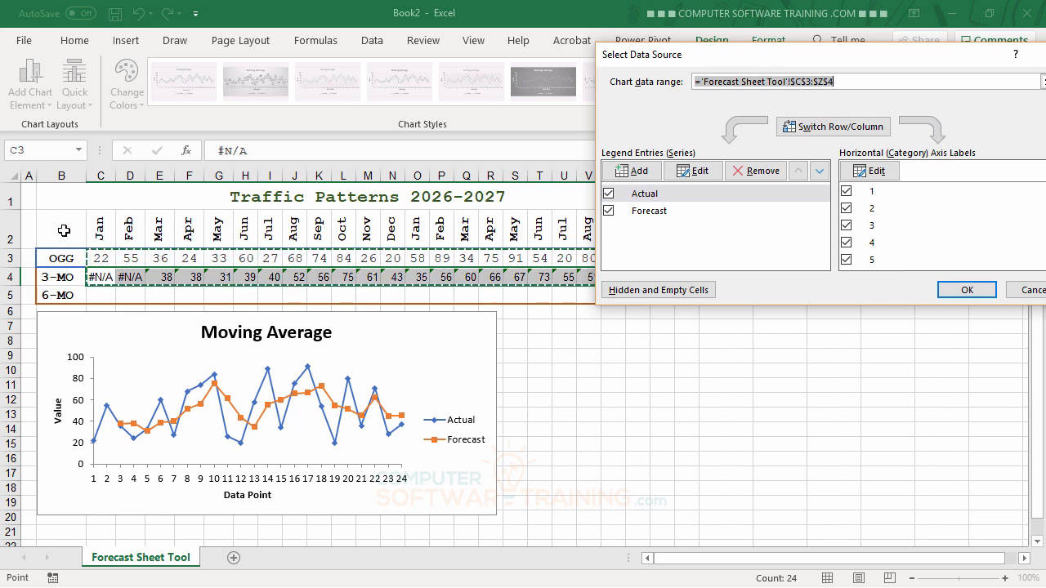
drag(61, 230, 684, 228)
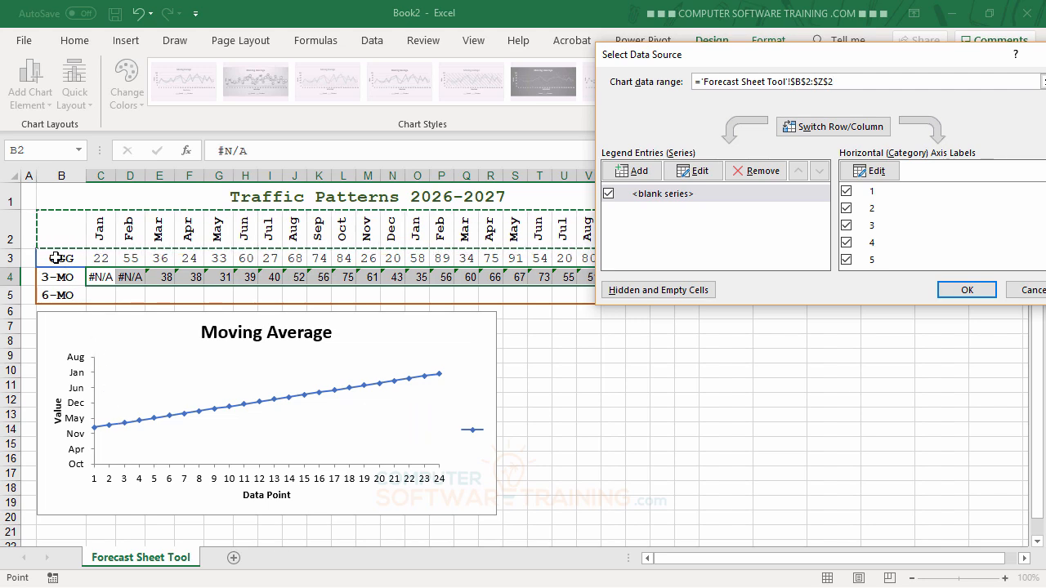
drag(56, 258, 315, 261)
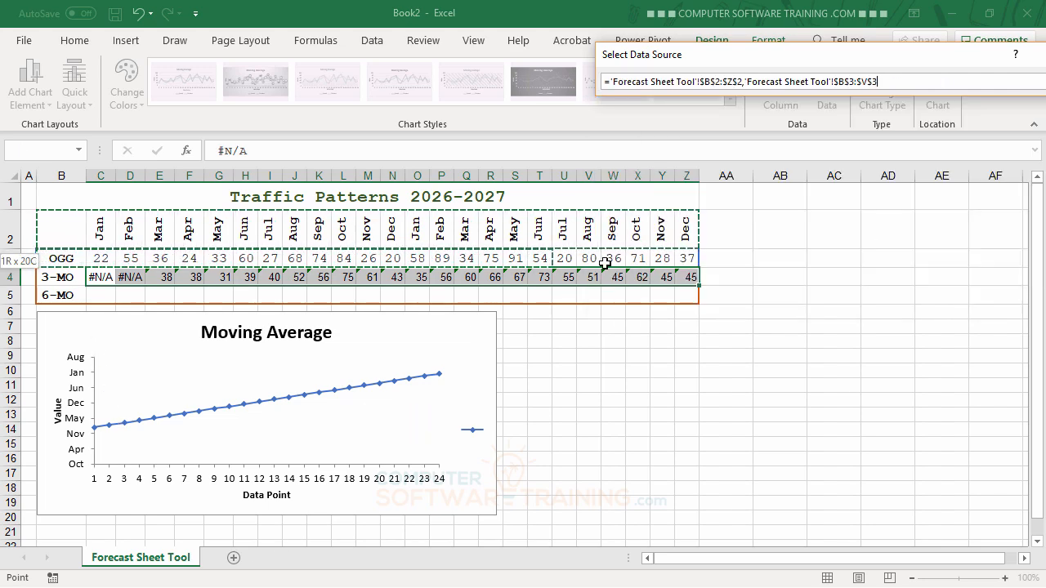
drag(605, 262, 691, 258)
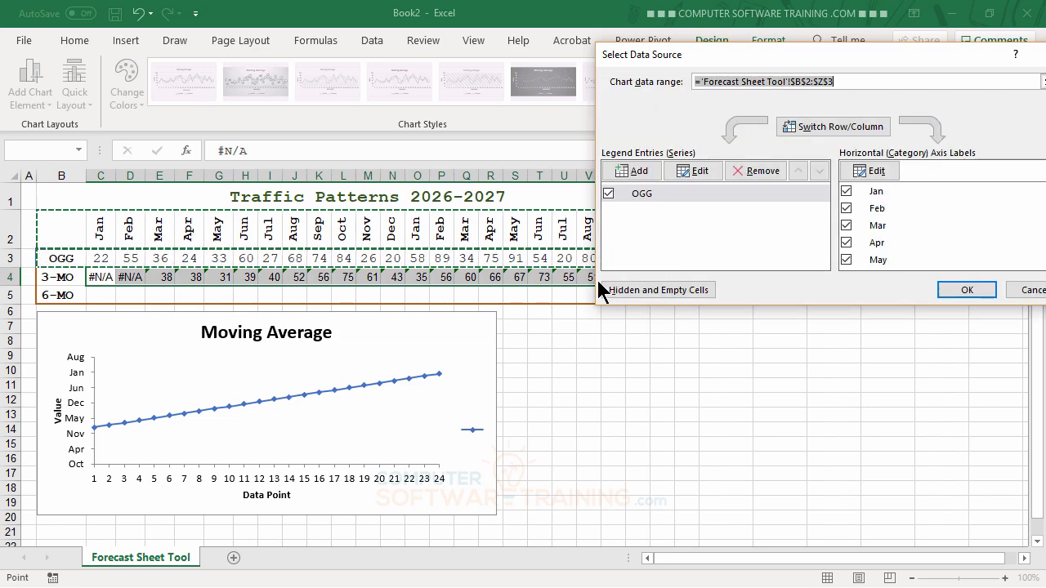
drag(63, 278, 147, 276)
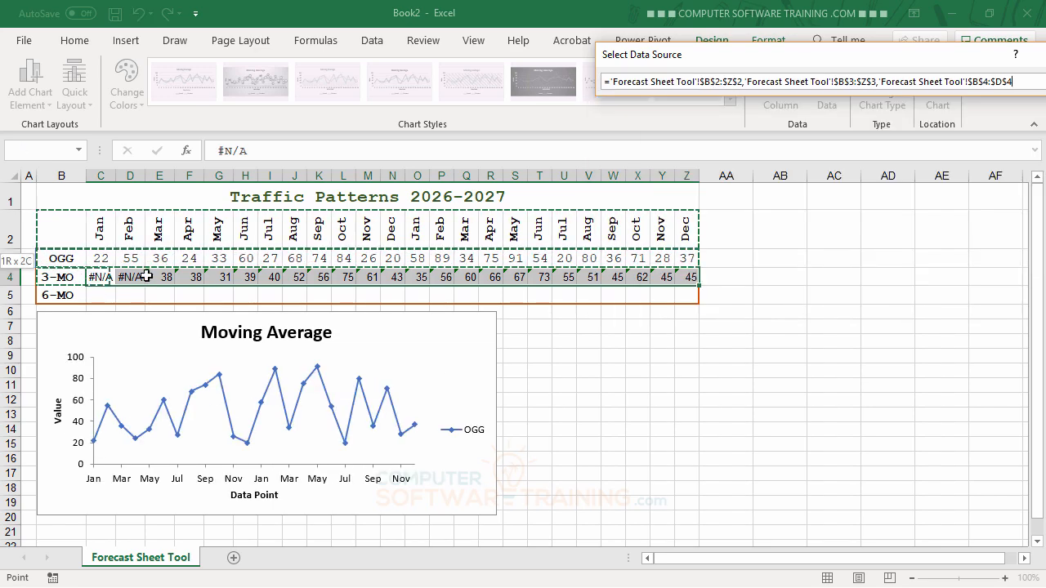
drag(384, 281, 691, 278)
click(724, 467)
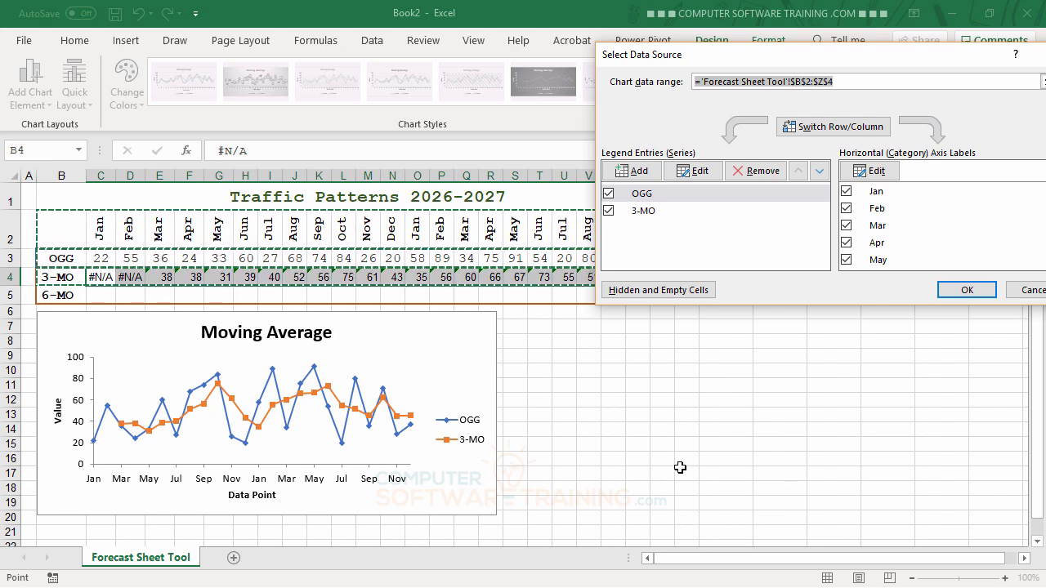
click(972, 290)
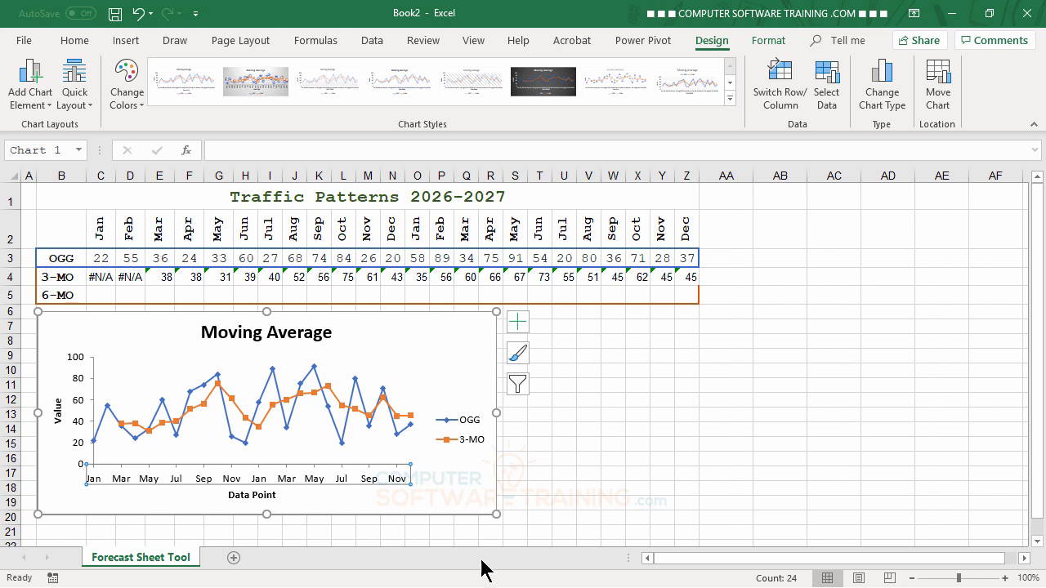
Set the chart's horizontal axis type to Text axis and deselect the chart.
double_click(314, 484)
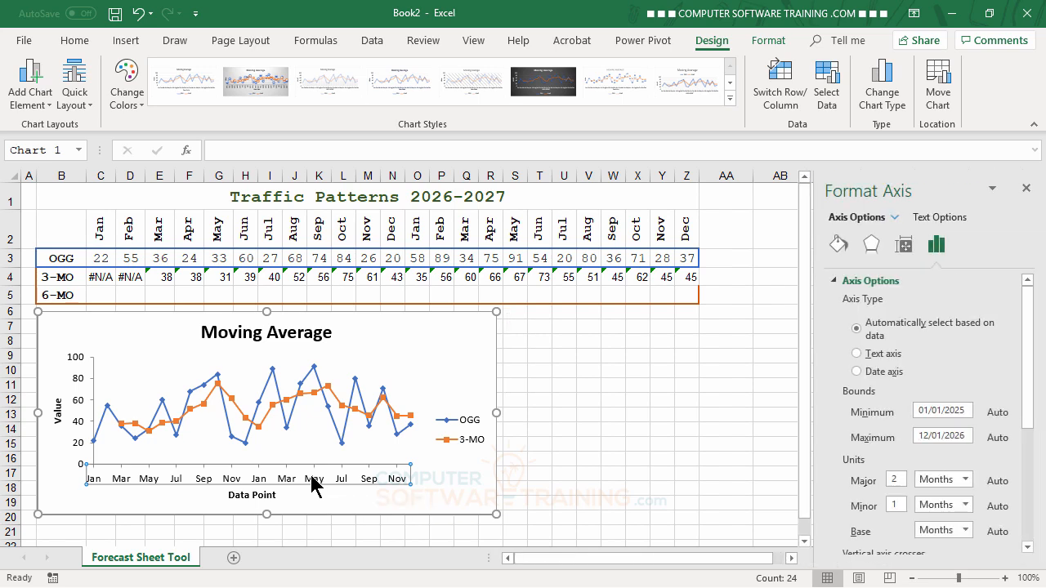
click(857, 354)
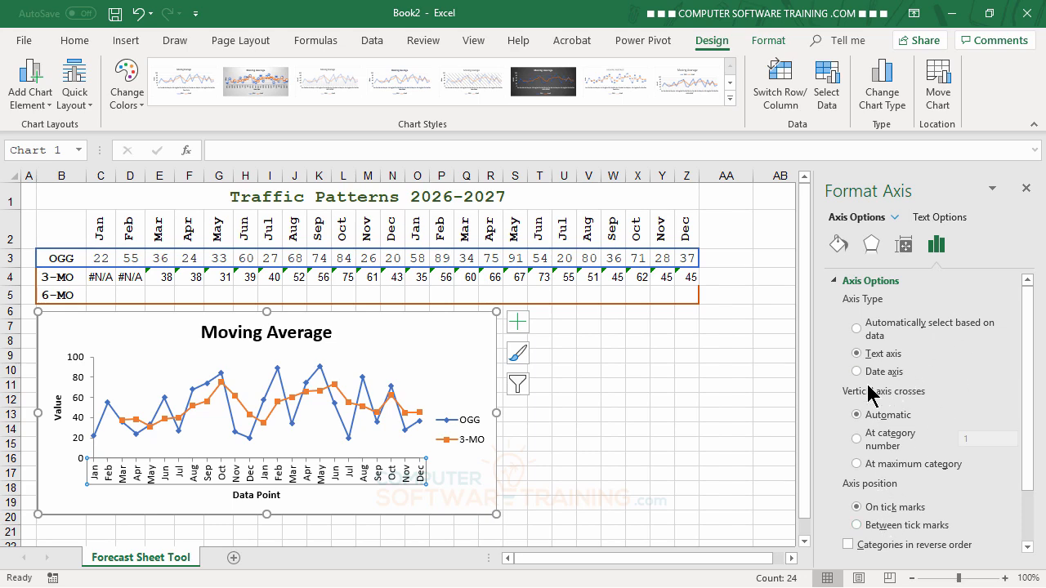
click(857, 329)
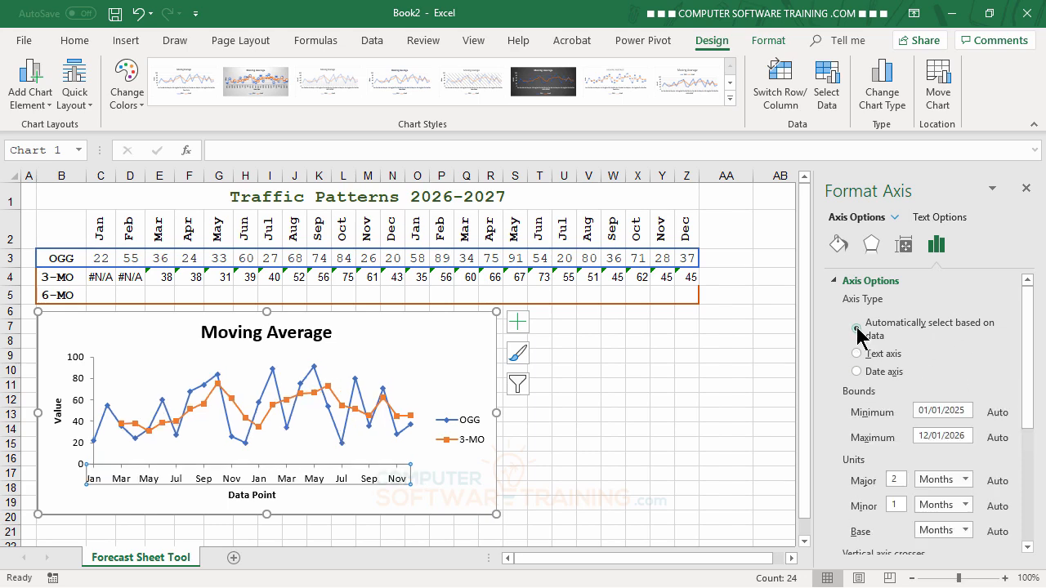
click(856, 354)
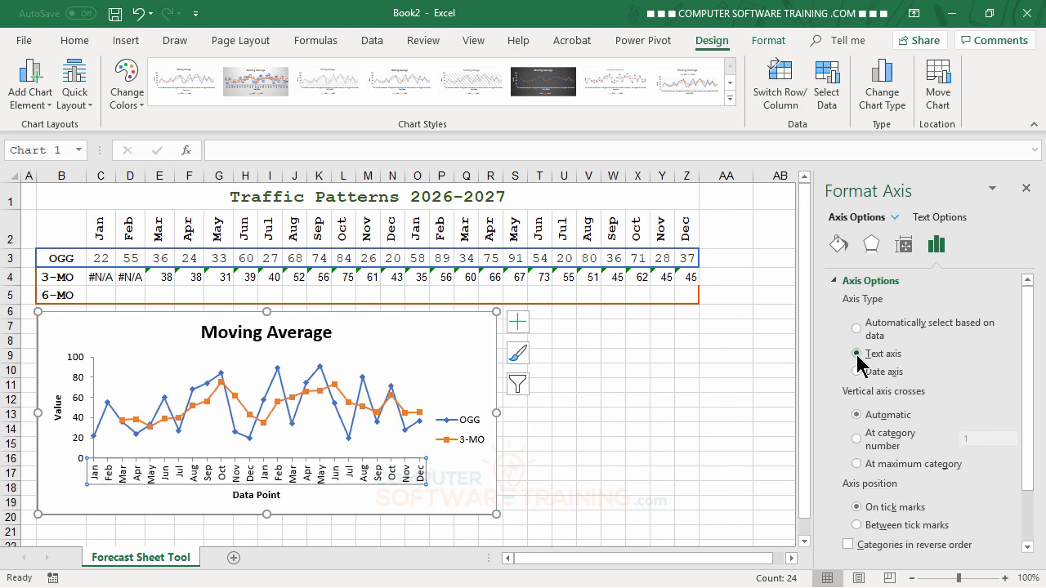
click(1026, 191)
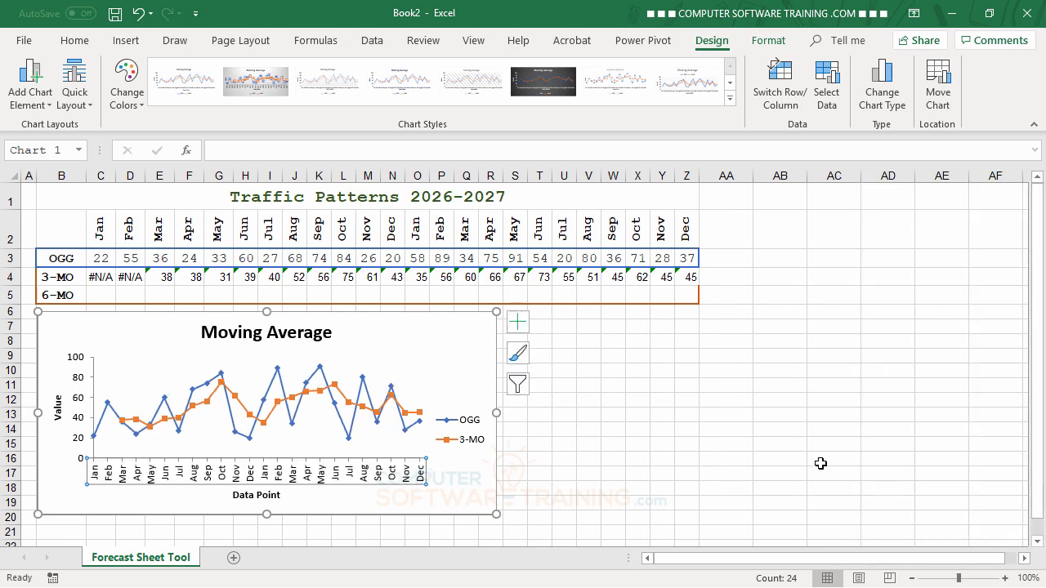
click(618, 388)
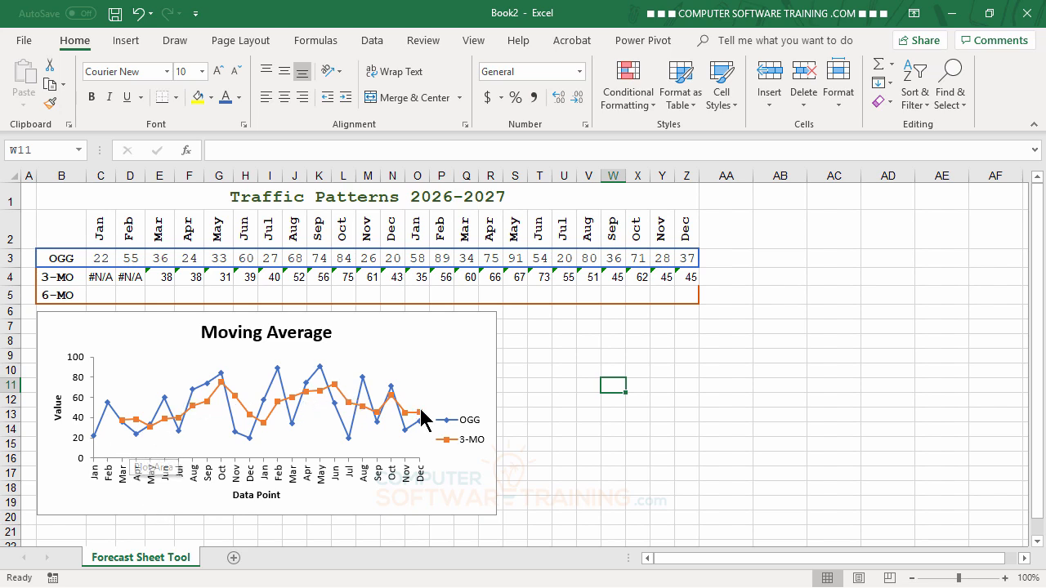
mouse_move(423, 417)
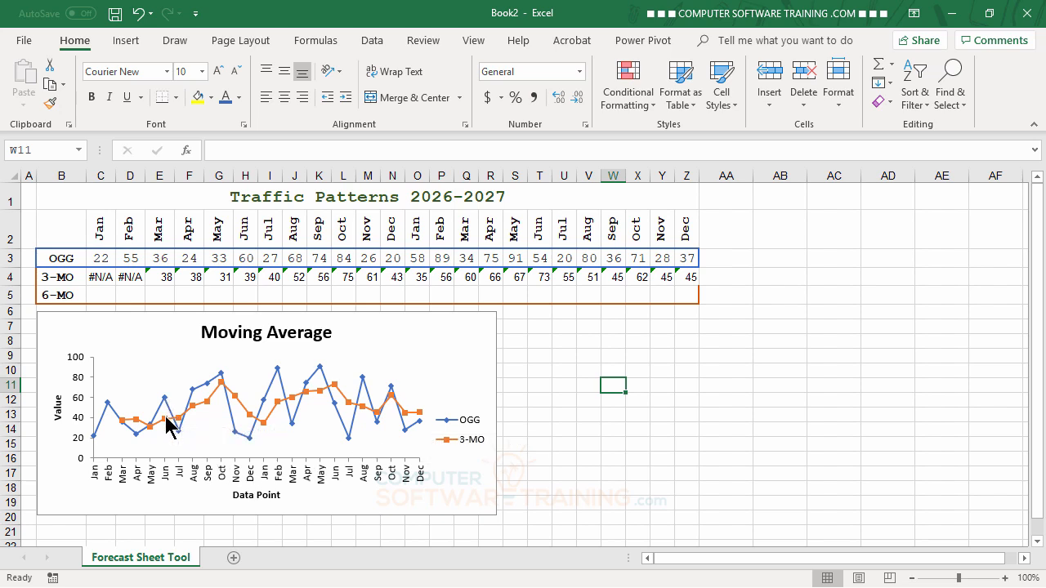
mouse_move(168, 425)
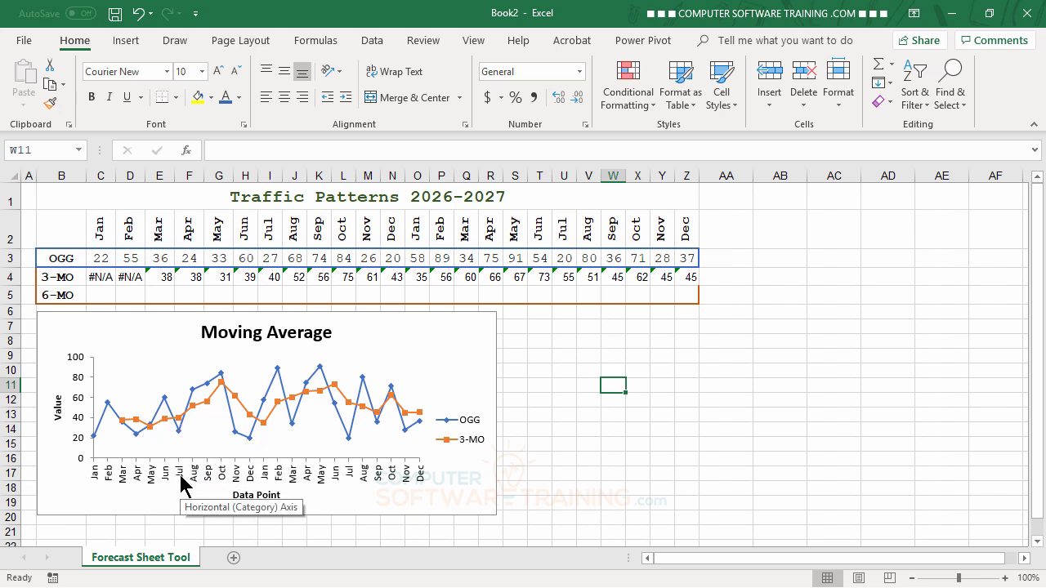
mouse_move(136, 438)
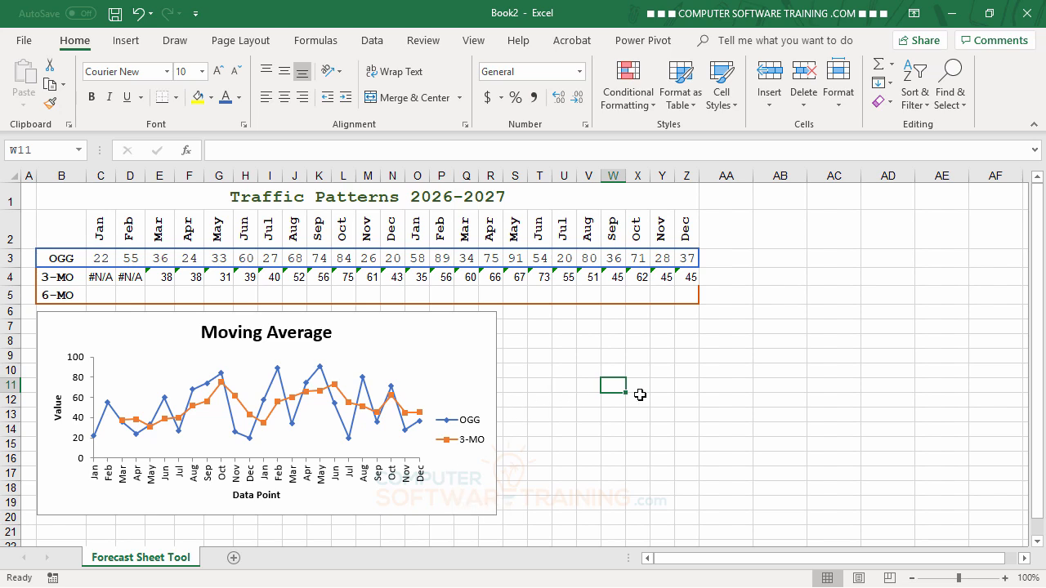
click(780, 350)
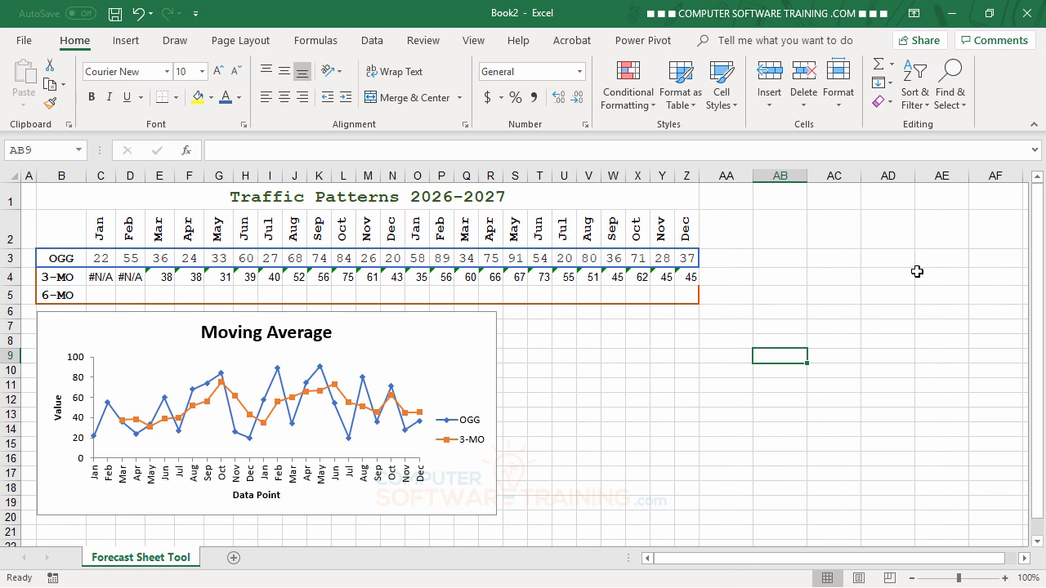
Run the Moving Average analysis on C3:Z3 with an interval of 6, output starting at C5, and chart output enabled.
click(374, 42)
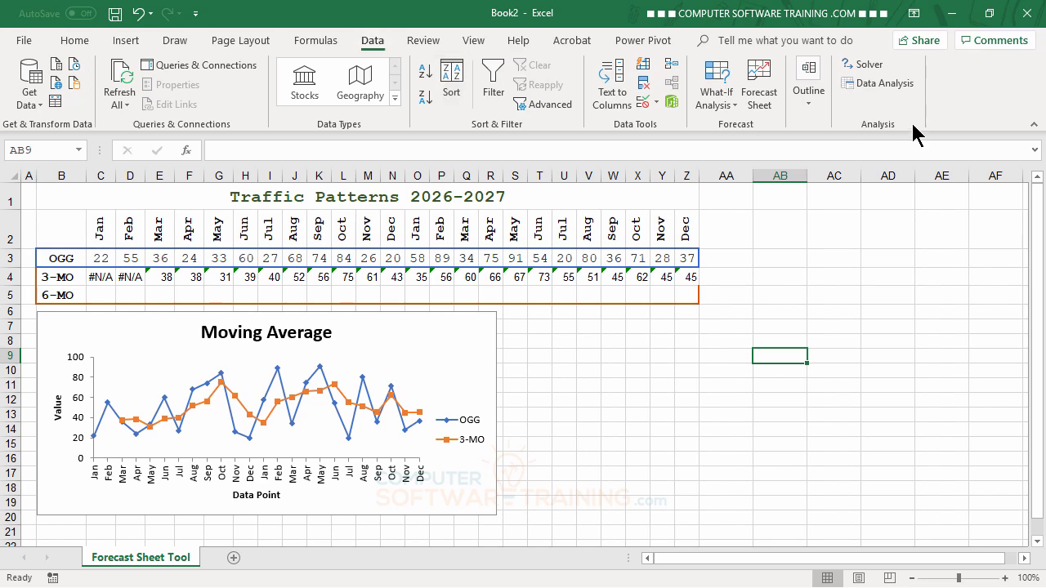
click(885, 85)
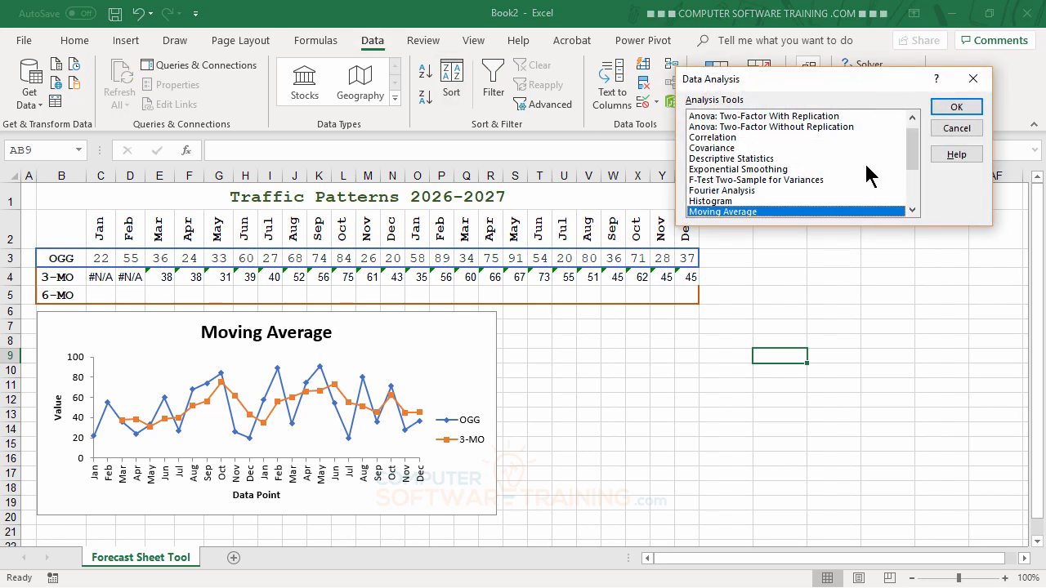
click(956, 107)
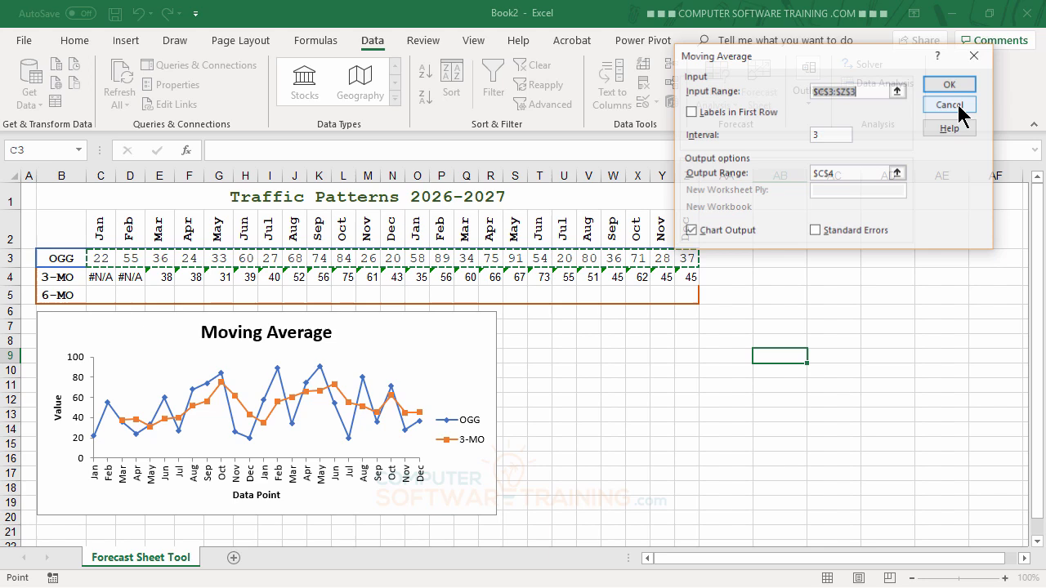
click(830, 134)
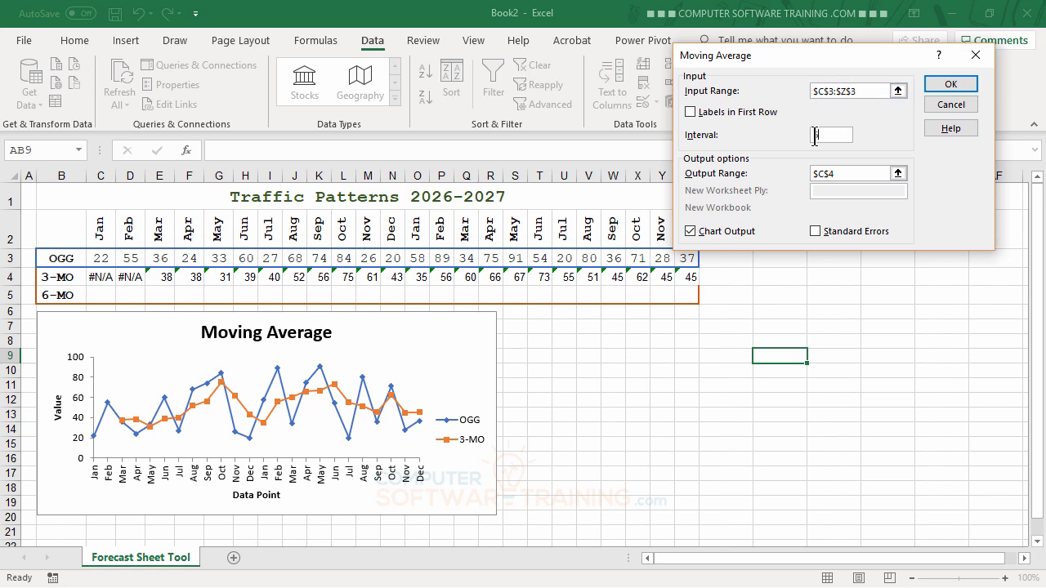
click(839, 172)
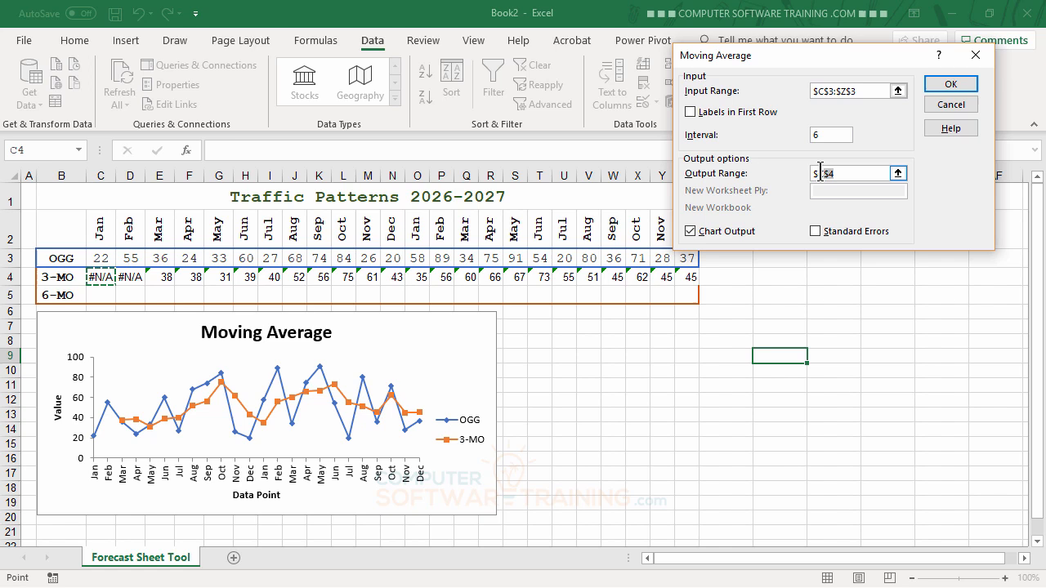
click(96, 295)
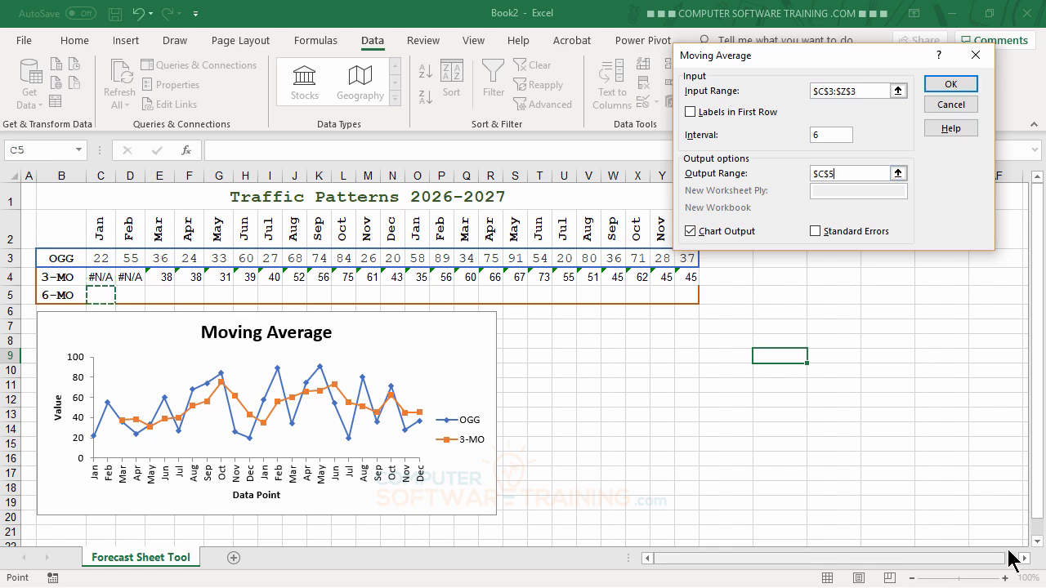
click(955, 87)
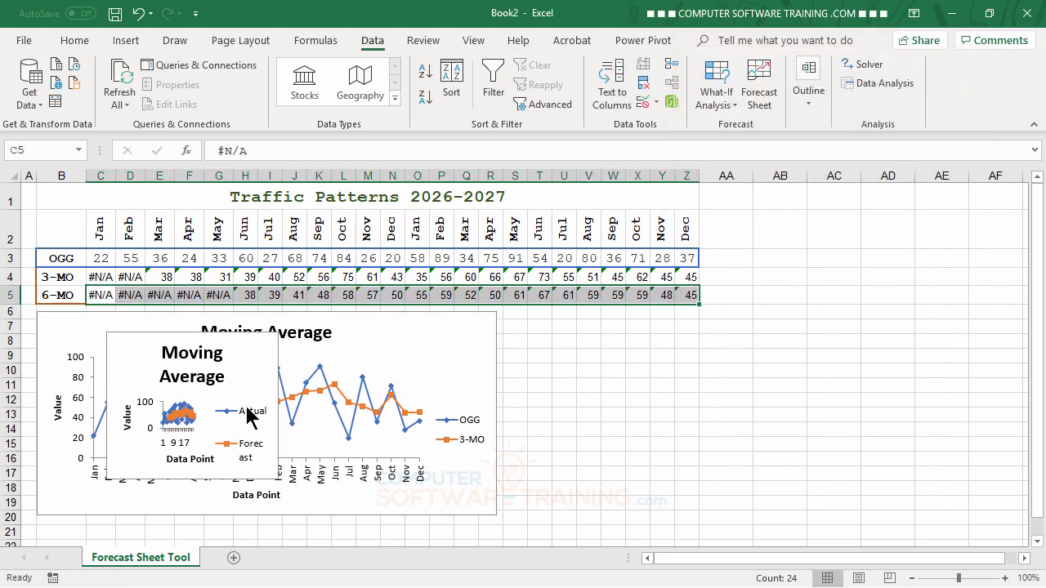
Move the new Moving Average chart beside the 3-MO chart and enlarge it to span about columns S to AF and rows 6 to 20.
drag(260, 347, 656, 320)
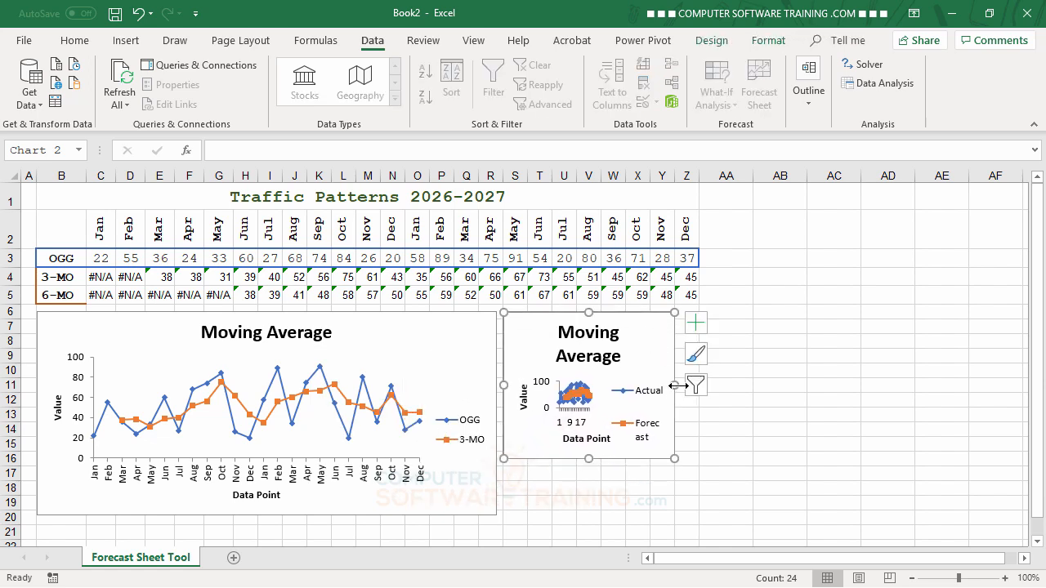
drag(676, 385, 994, 369)
drag(748, 458, 748, 514)
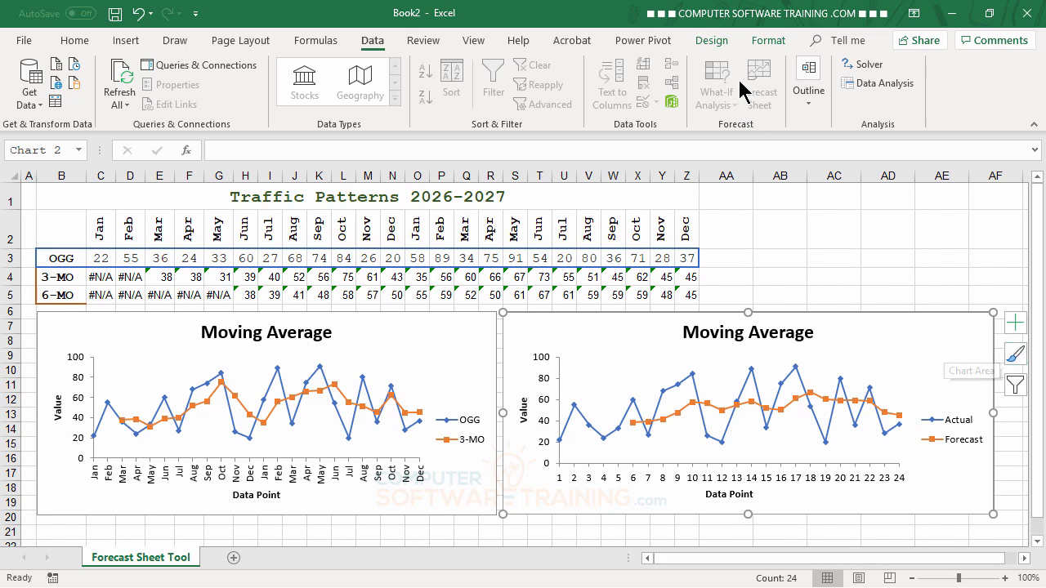
Change the new chart's source data to B2:Z3 and B5:Z5 so it includes the month headings and the OGG and 6-MO row labels.
click(718, 41)
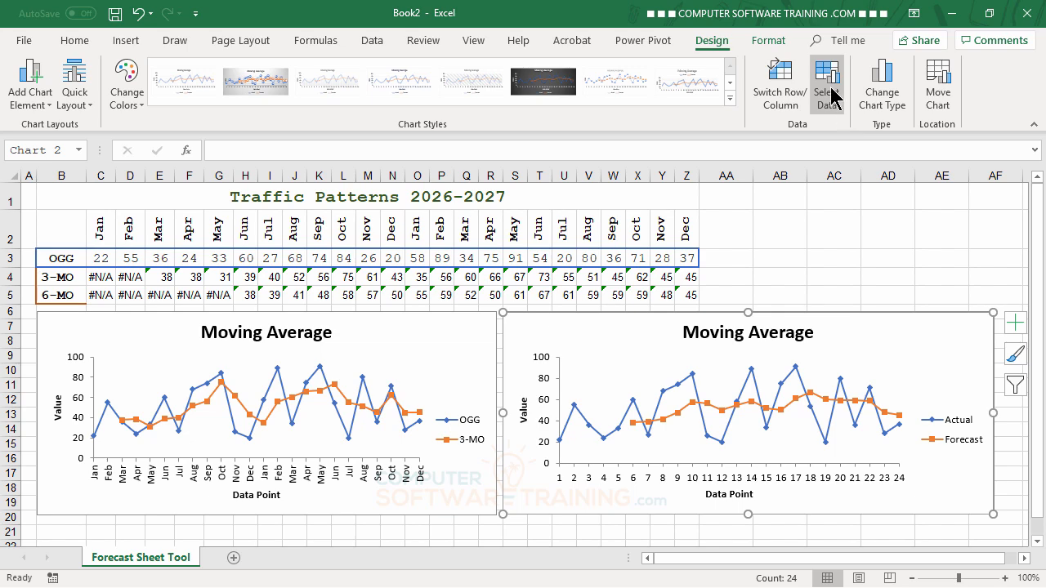
click(834, 96)
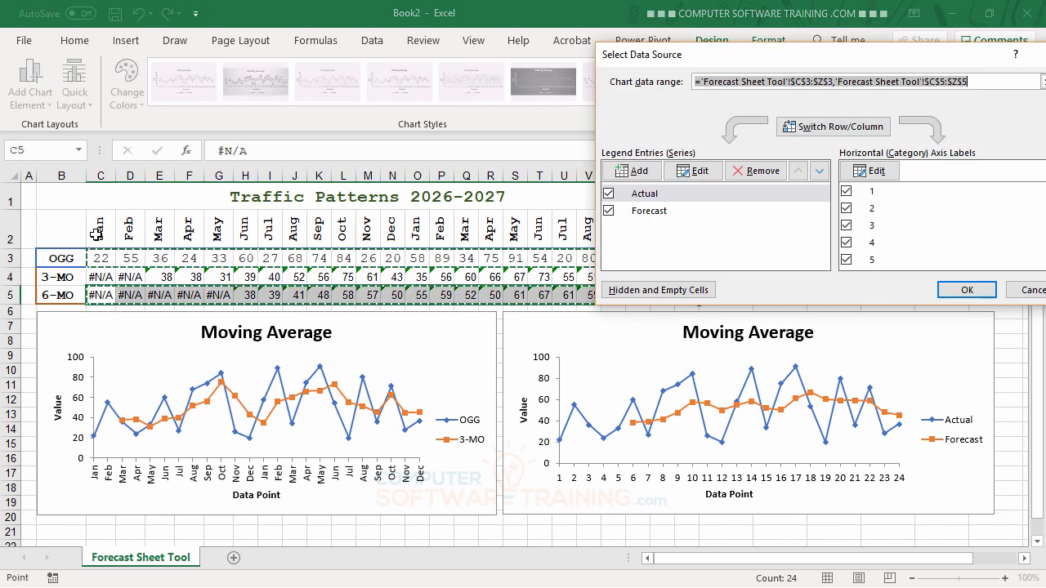
drag(67, 227, 689, 256)
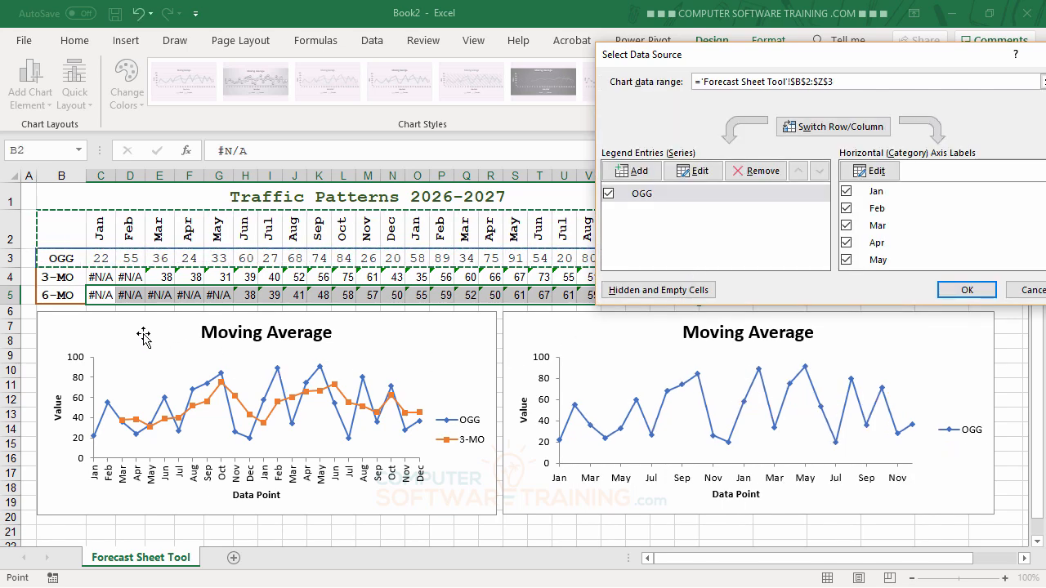
drag(63, 295, 689, 298)
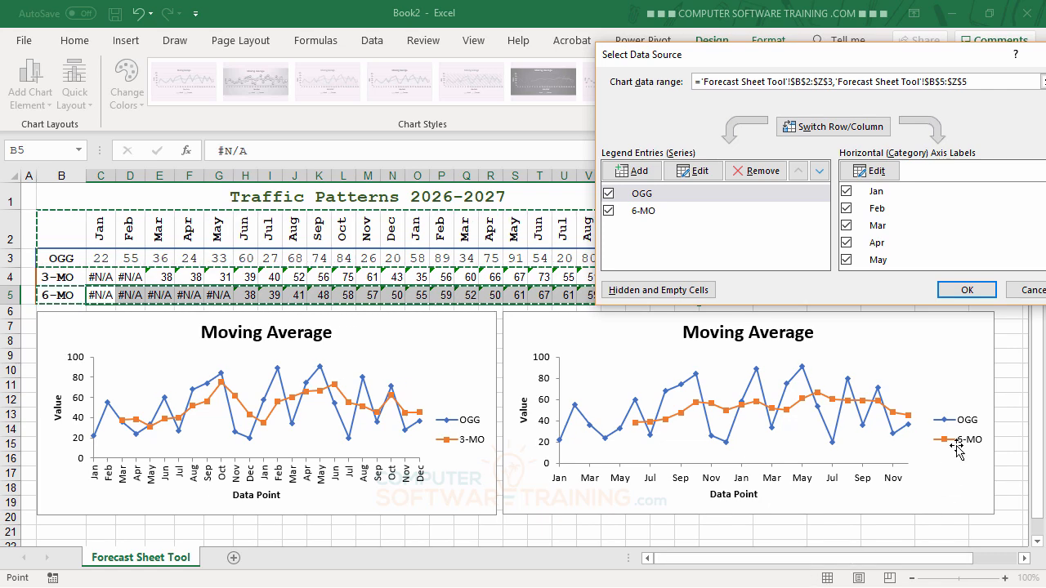
click(964, 291)
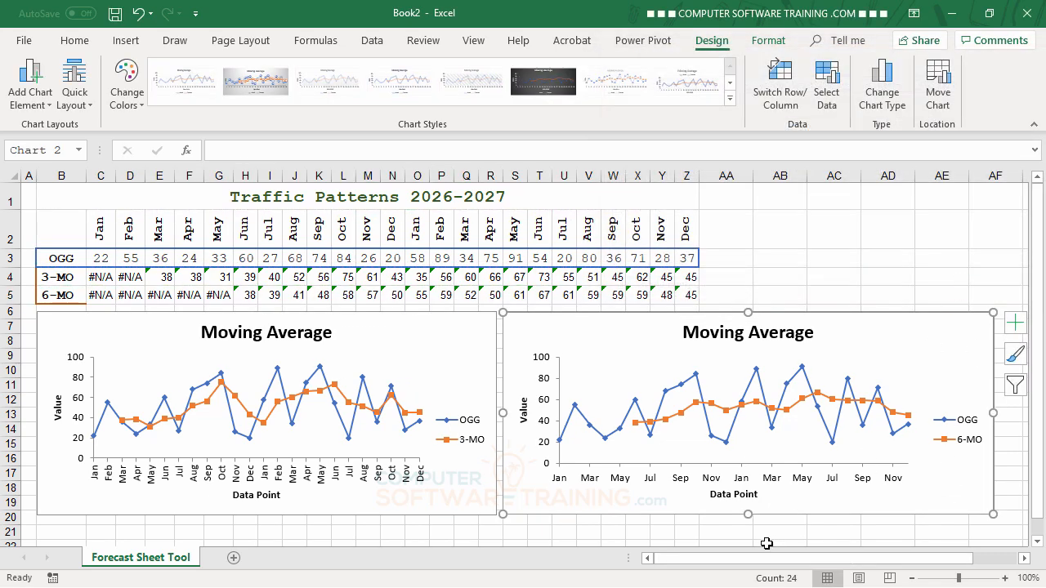
Set the 6-MO chart's horizontal axis type to Text axis and deselect the chart.
double_click(805, 490)
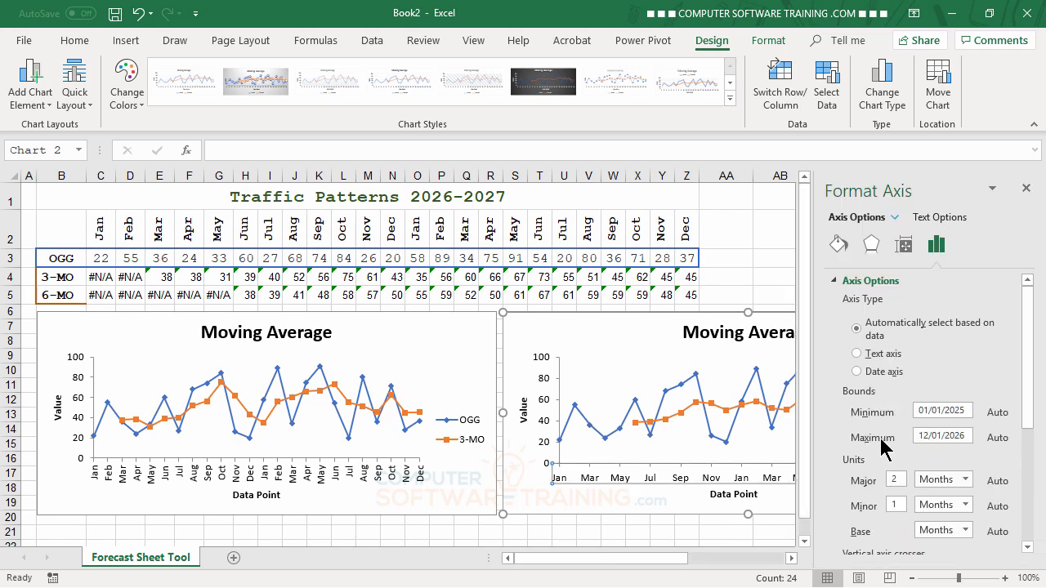
click(859, 355)
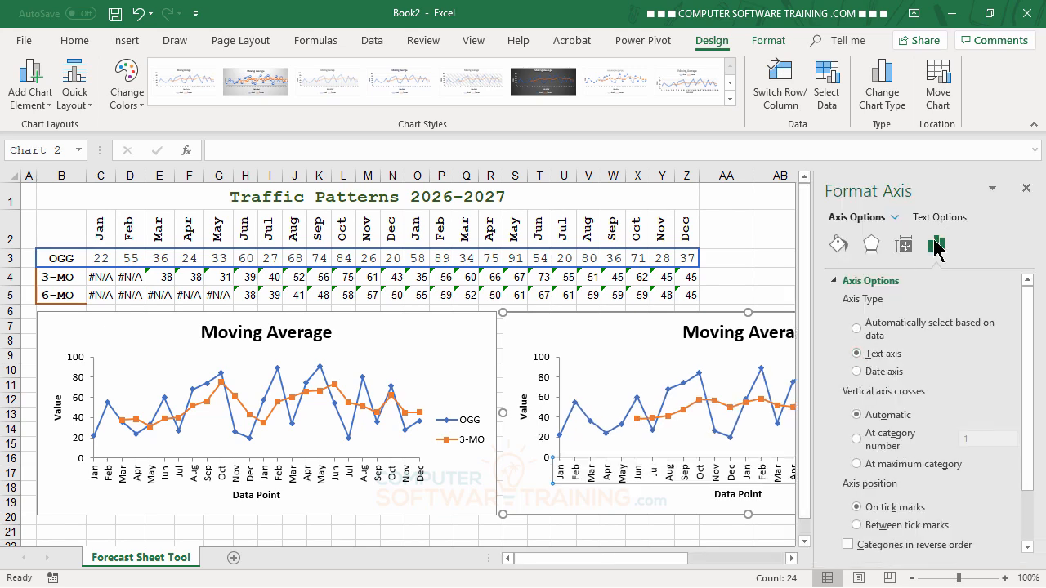
click(1027, 189)
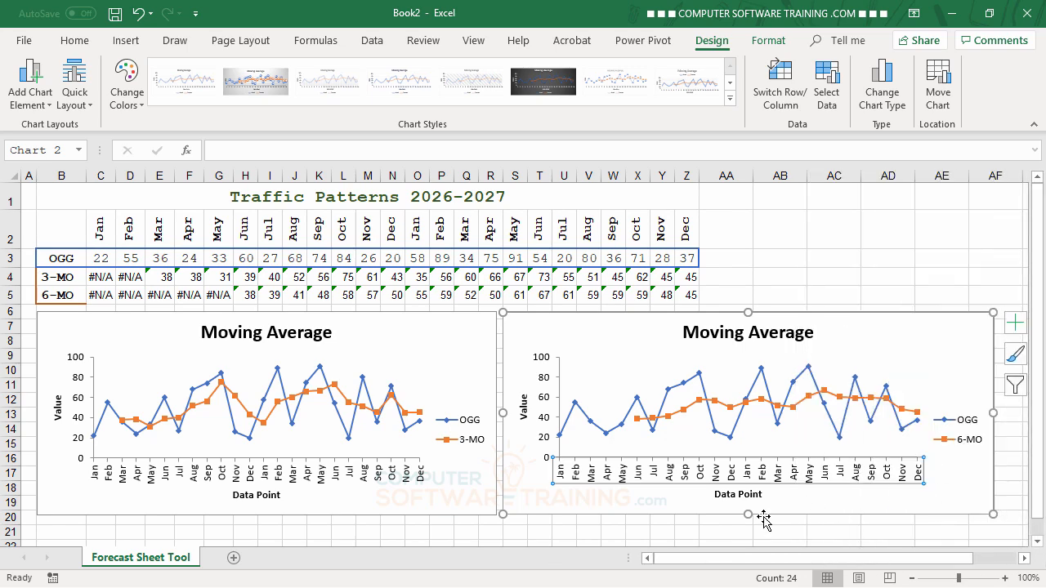
click(781, 236)
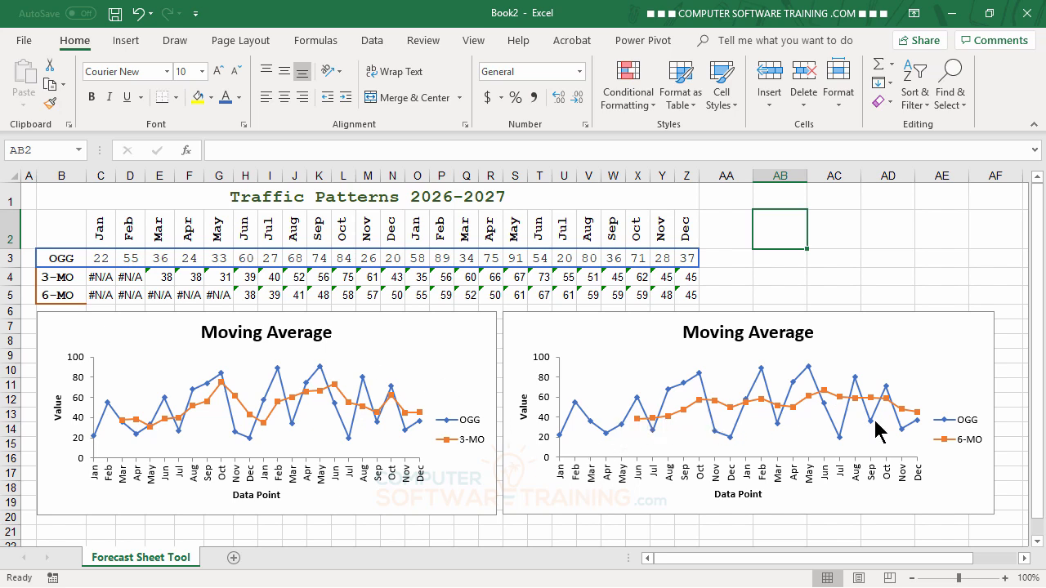
mouse_move(913, 436)
mouse_move(406, 421)
click(832, 228)
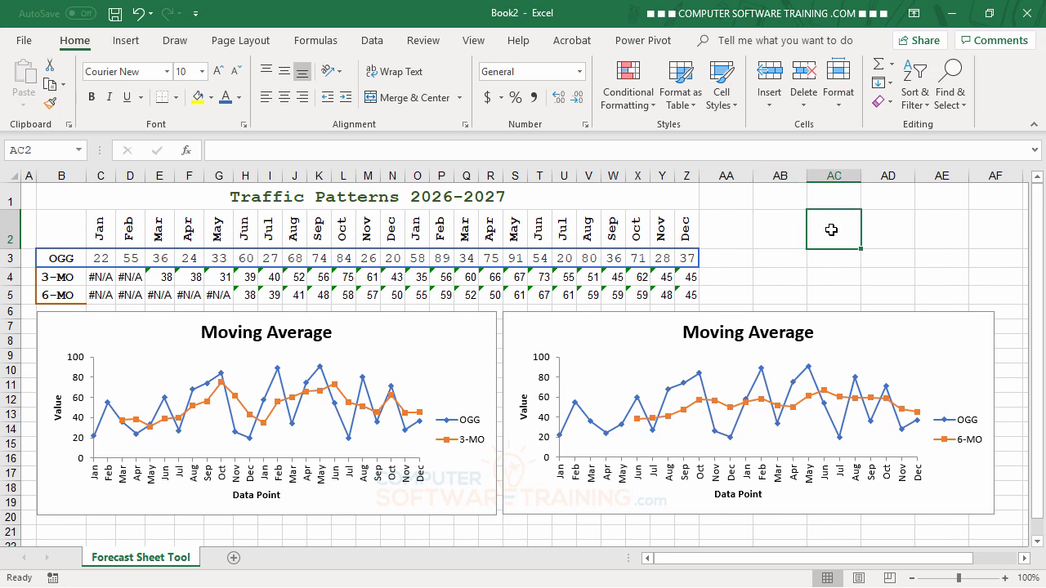